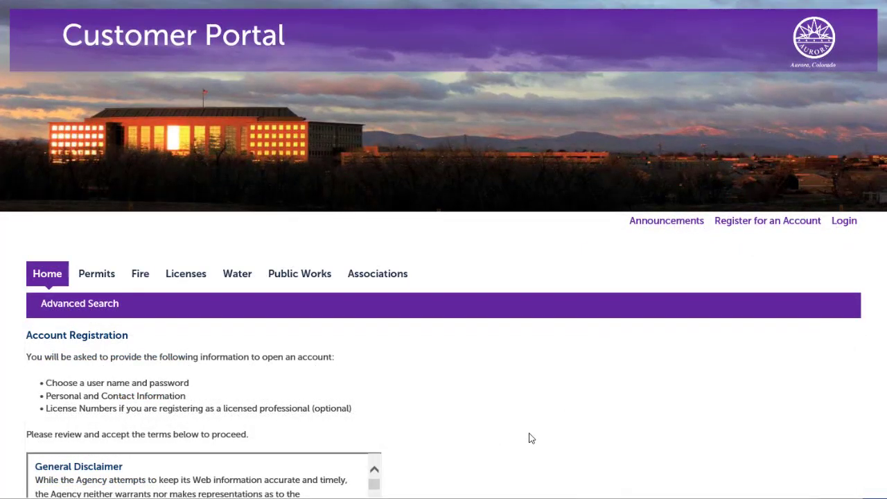
- Accept the General Disclaimer terms and continue the registration
{"action": "scroll", "coordinate": [531, 436], "scroll_direction": "down", "scroll_amount": 2}
{"action": "scroll", "coordinate": [531, 438], "scroll_direction": "down", "scroll_amount": 1}
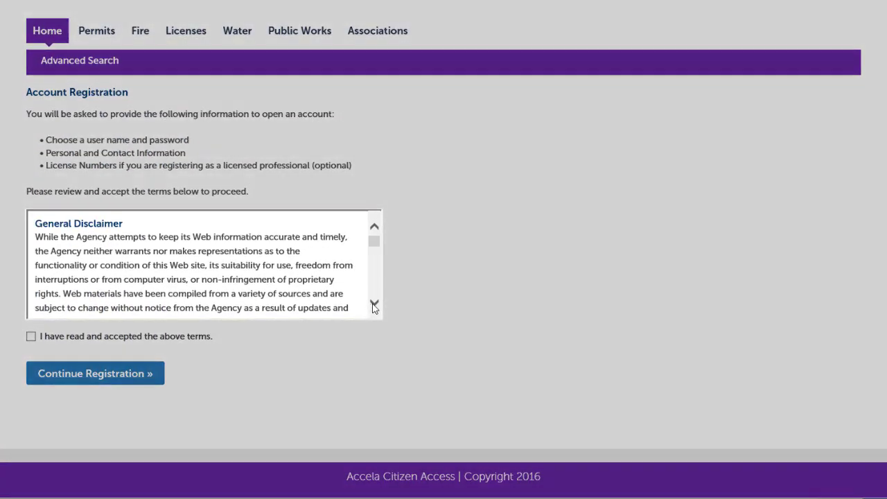
{"action": "left_click", "coordinate": [374, 302]}
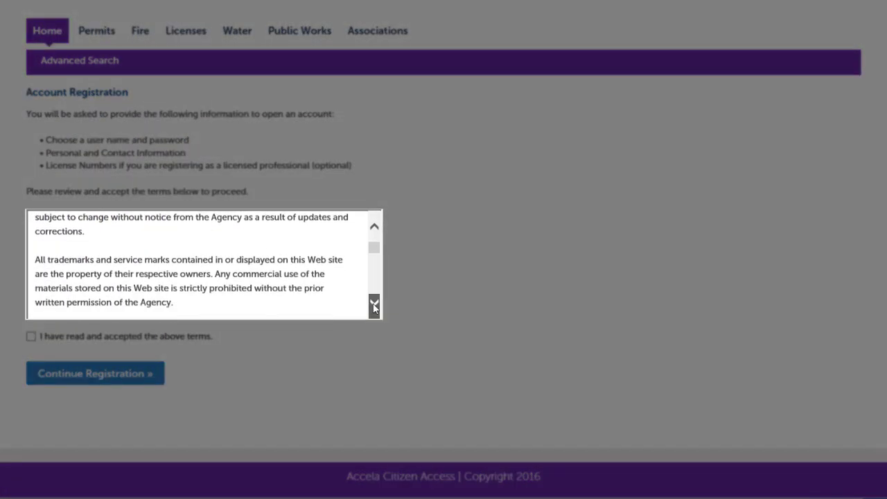
{"action": "left_click", "coordinate": [374, 305]}
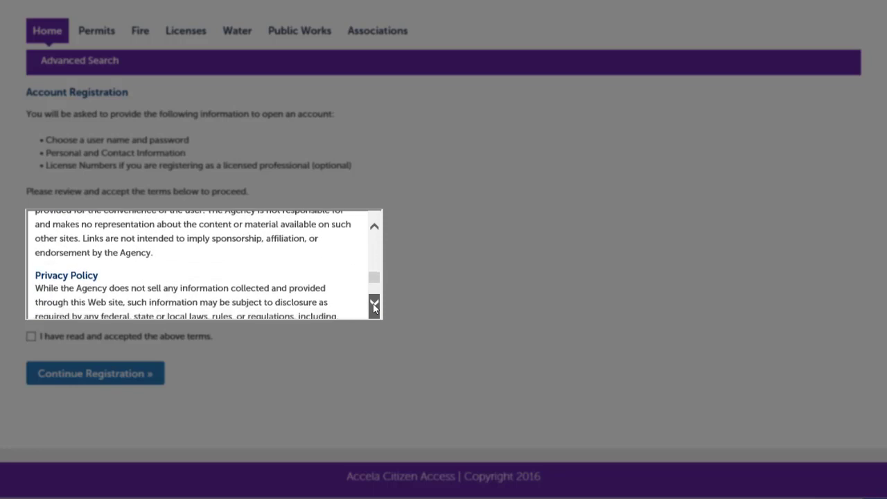
{"action": "left_click", "coordinate": [374, 305]}
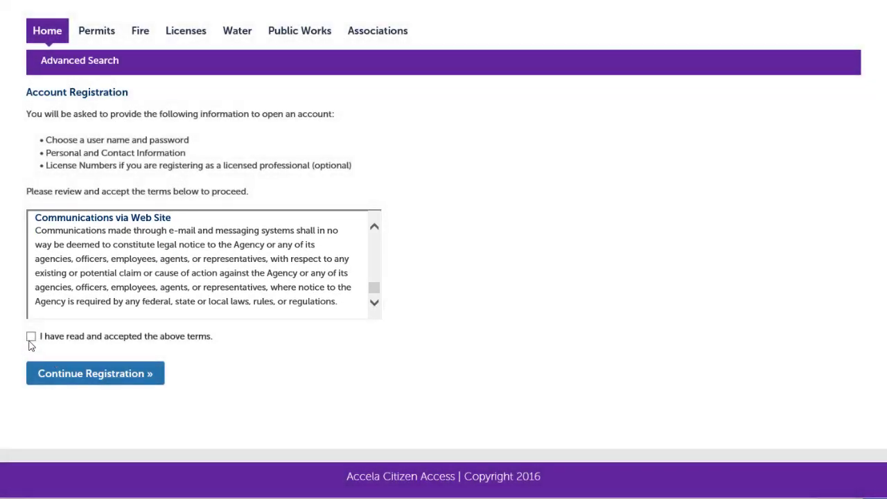
{"action": "left_click", "coordinate": [55, 383]}
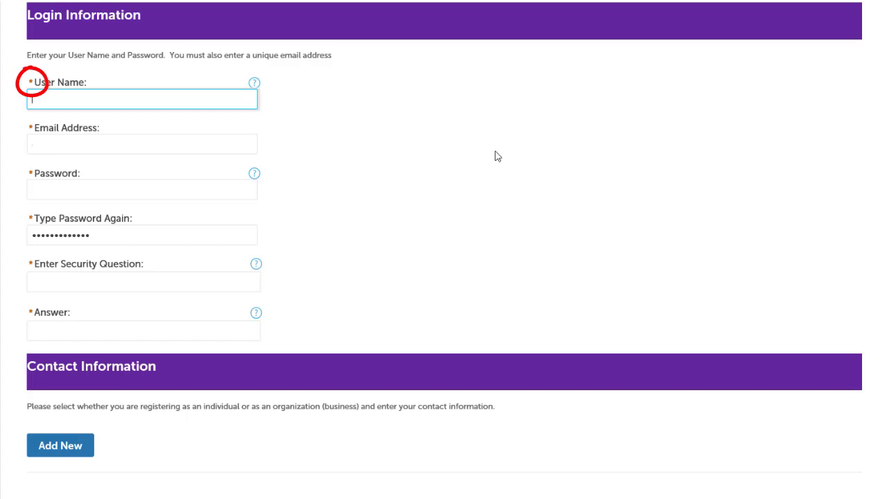
- Enter the account's user name and email address in Login Information
{"action": "key", "text": "Tab"}
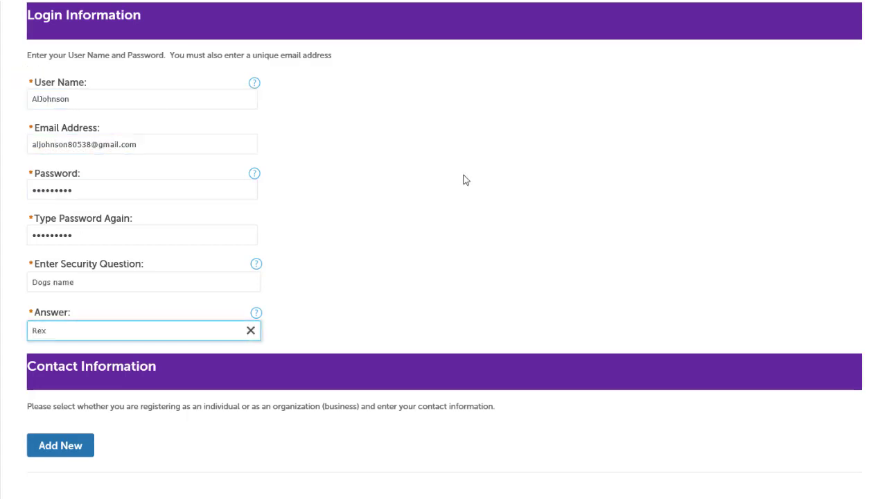
- Add a new account contact of type Organization
{"action": "left_click", "coordinate": [85, 449]}
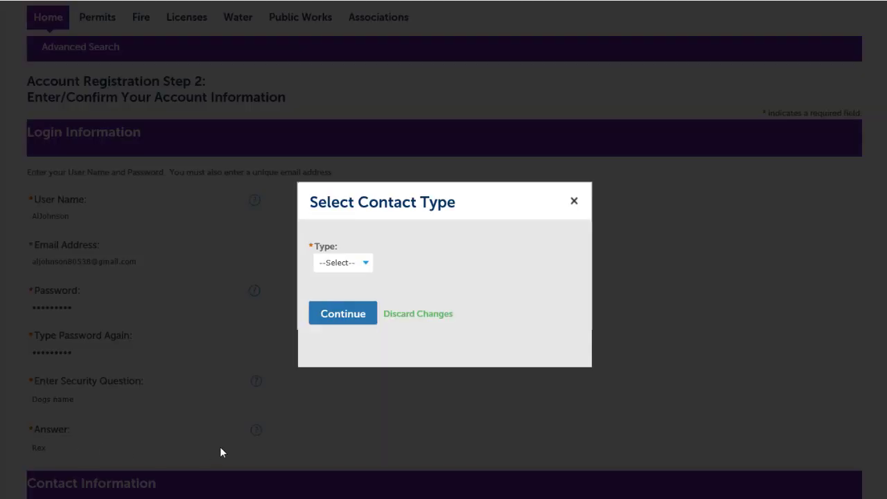
{"action": "left_click", "coordinate": [366, 263]}
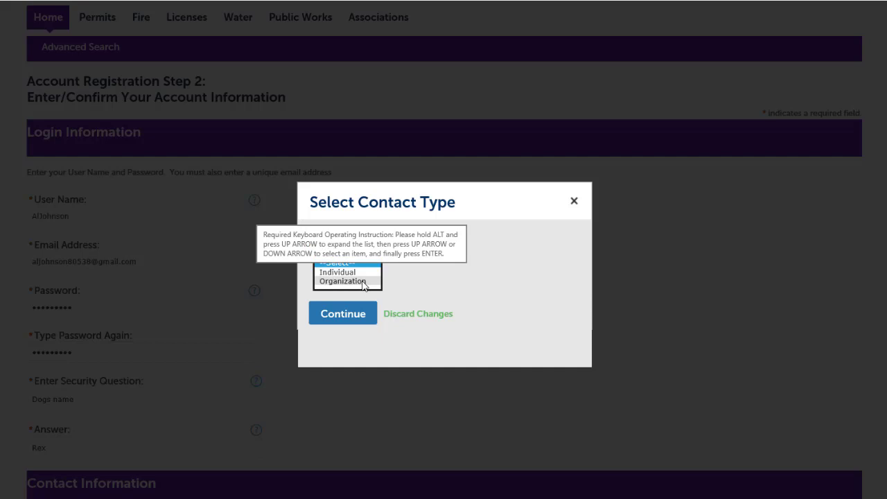
{"action": "left_click", "coordinate": [360, 282]}
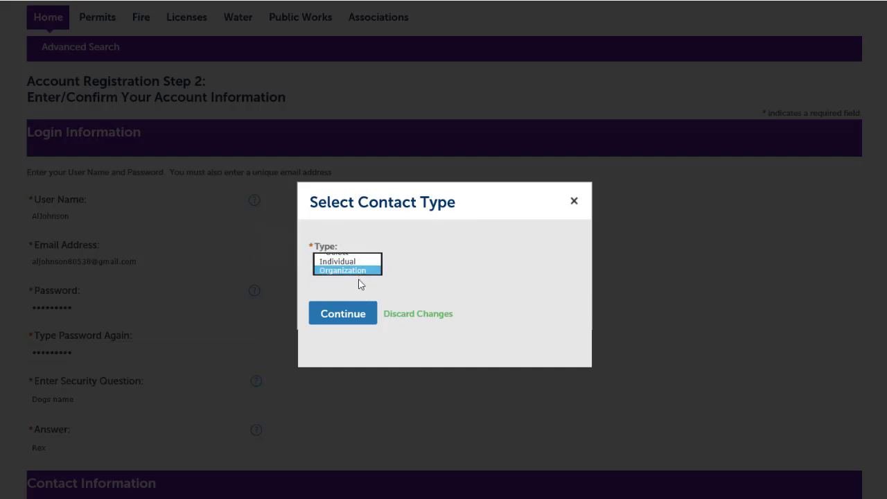
{"action": "left_click", "coordinate": [354, 317]}
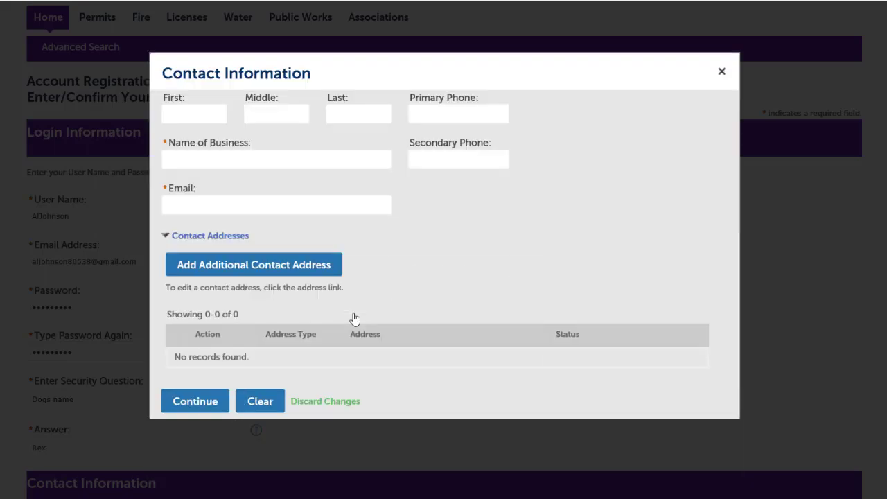
- Enter the contact's first and last name, business 'Big Als BBQ' and email, and confirm creating it
{"action": "left_click", "coordinate": [182, 111]}
{"action": "key", "text": "Tab"}
{"action": "key", "text": "Tab"}
{"action": "key", "text": "Tab"}
{"action": "type", "text": "Big Als BBQ"}
{"action": "key", "text": "Tab"}
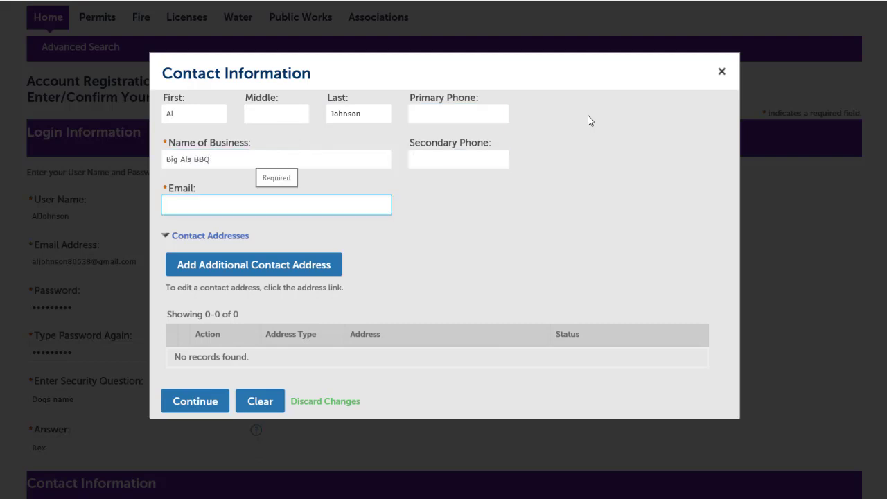
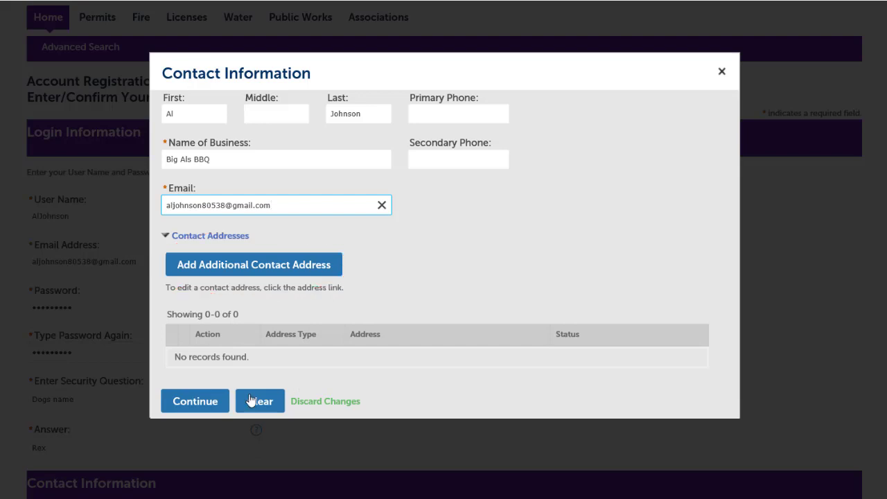
{"action": "left_click", "coordinate": [205, 408]}
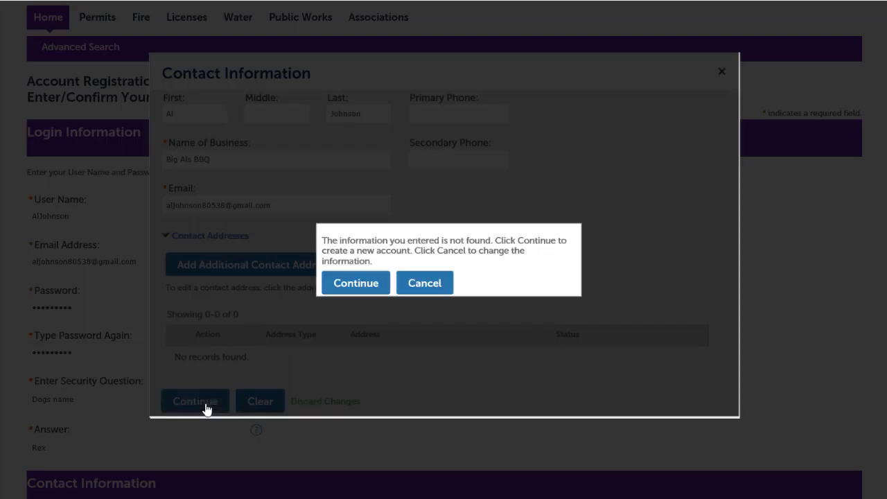
{"action": "left_click", "coordinate": [349, 286]}
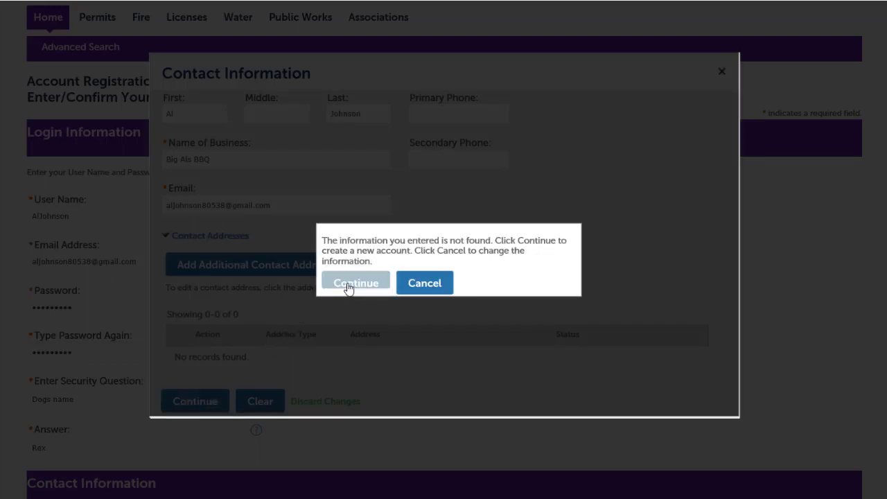
{"action": "scroll", "coordinate": [596, 198], "scroll_direction": "down", "scroll_amount": 3}
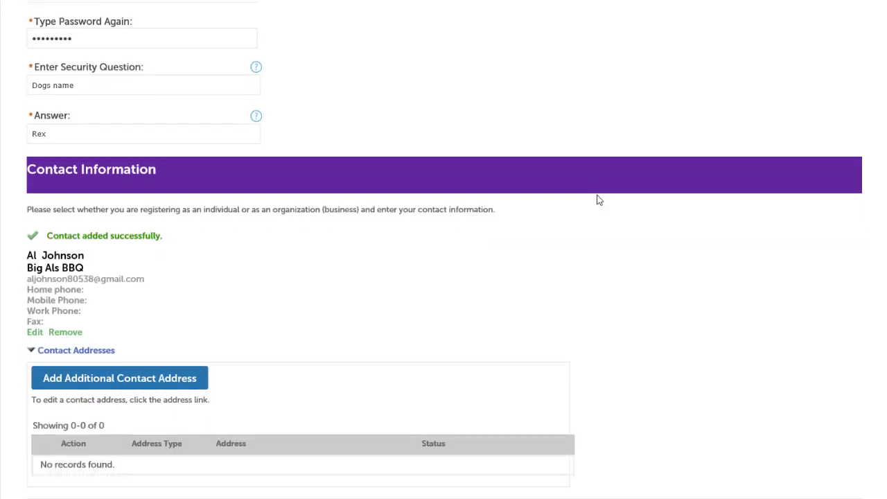
- Finish the registration and open My Records on the signed-in home page
{"action": "left_click", "coordinate": [133, 469]}
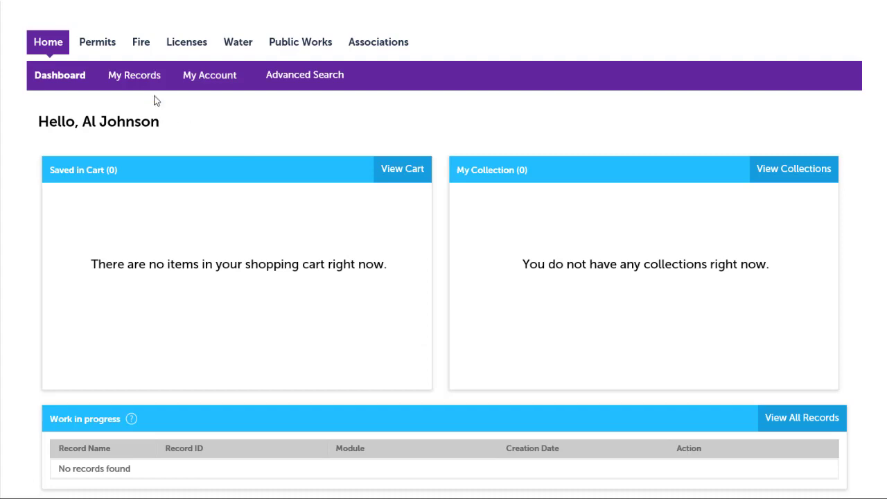
{"action": "left_click", "coordinate": [138, 82]}
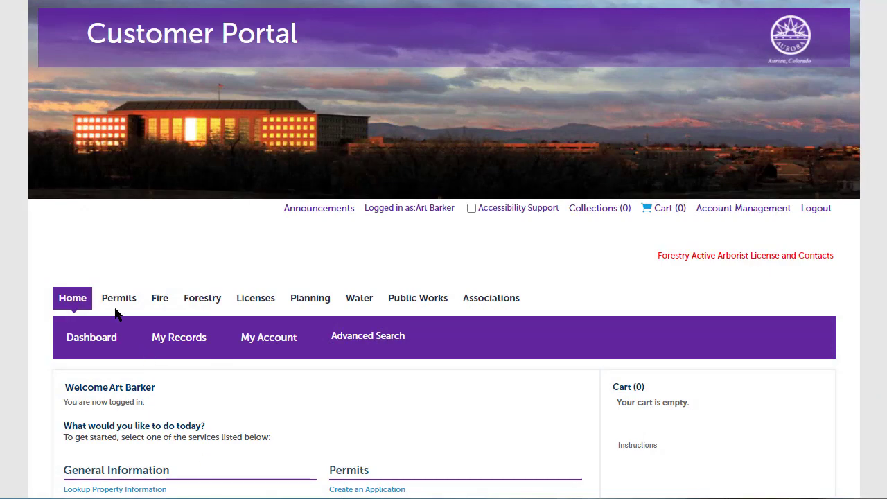
- Create a new Permits application with Block Party Permit as the record type
{"action": "left_click", "coordinate": [110, 305]}
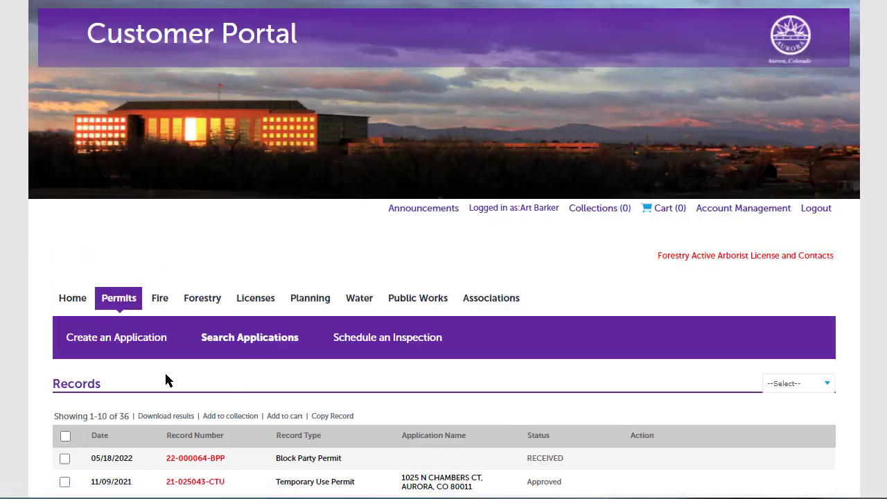
{"action": "left_click", "coordinate": [113, 348]}
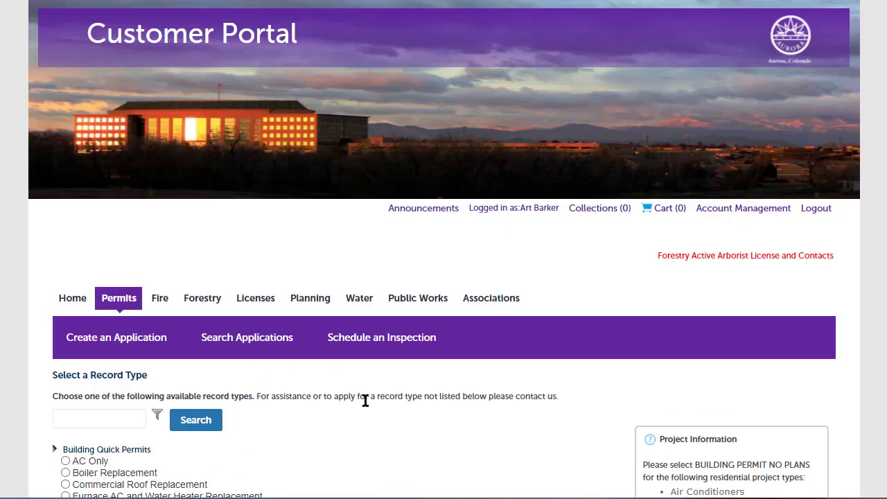
{"action": "scroll", "coordinate": [364, 399], "scroll_direction": "down", "scroll_amount": 5}
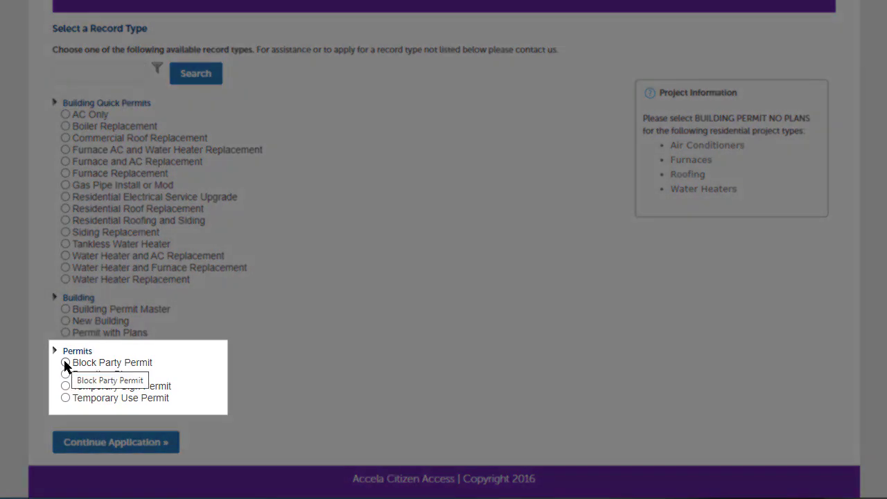
{"action": "left_click", "coordinate": [65, 363]}
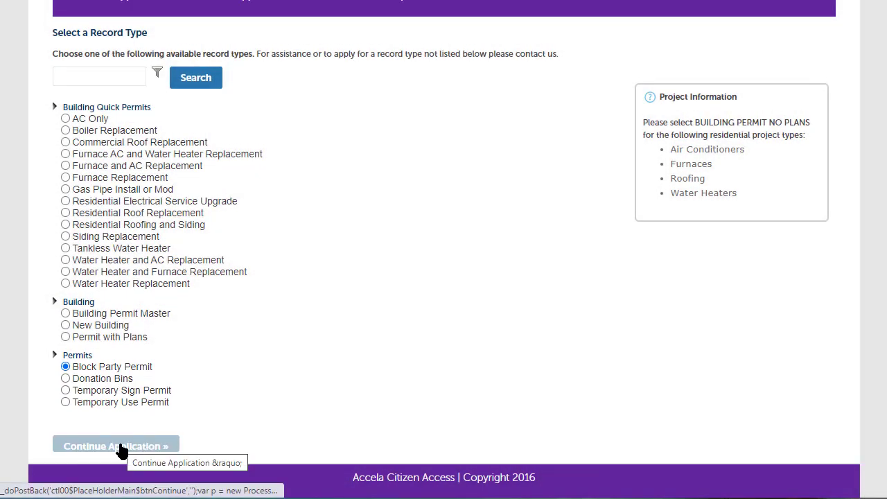
{"action": "left_click", "coordinate": [116, 446]}
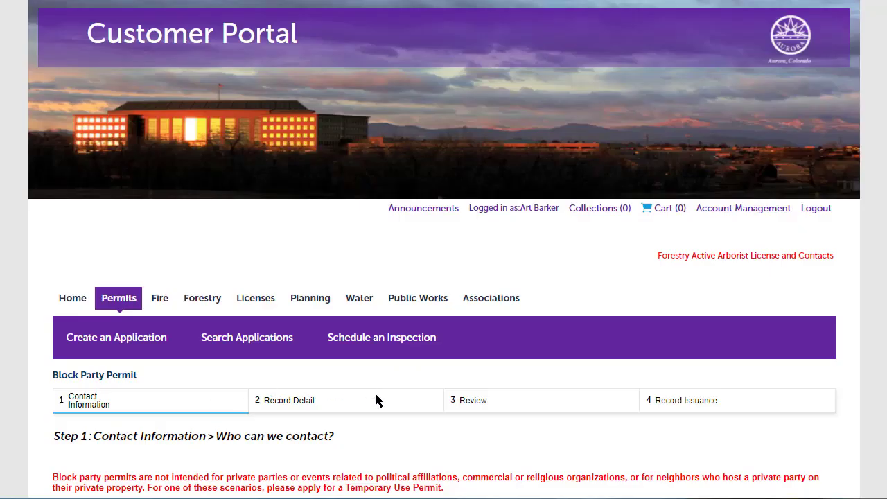
- Select the account holder's saved contact as the first applicant, then start a new contact
{"action": "scroll", "coordinate": [375, 395], "scroll_direction": "down", "scroll_amount": 4}
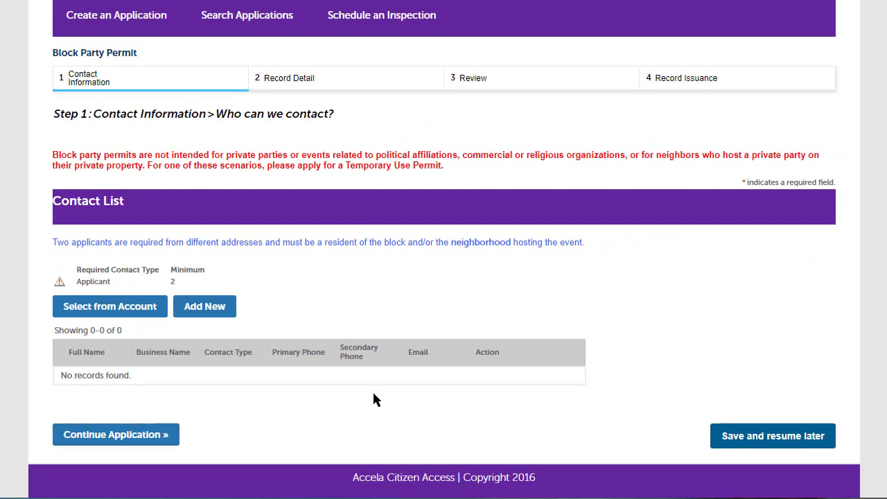
{"action": "left_click", "coordinate": [113, 308]}
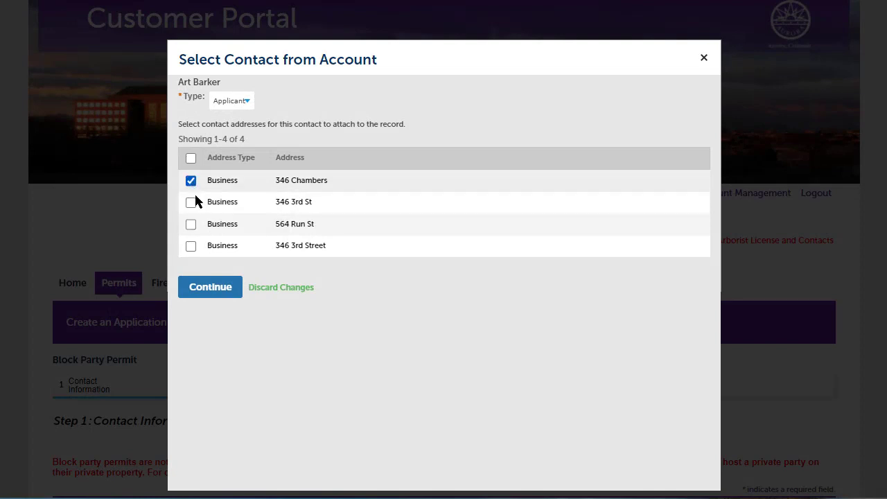
{"action": "left_click", "coordinate": [212, 293]}
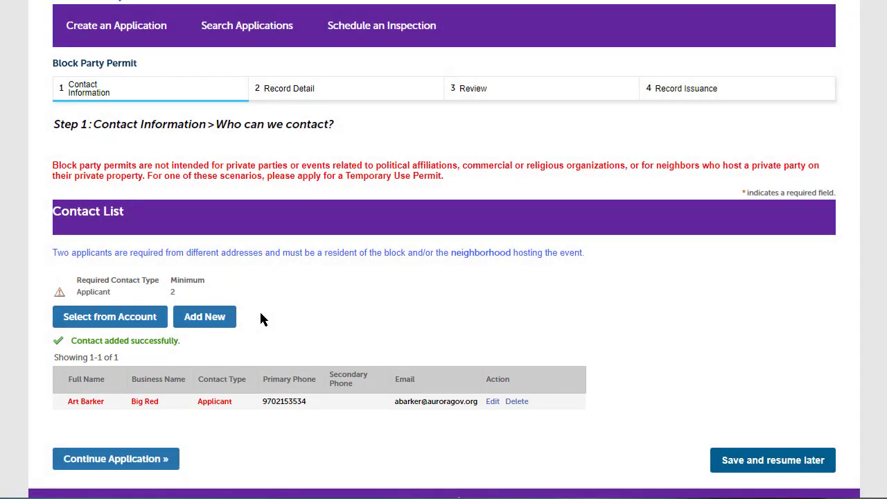
{"action": "left_click", "coordinate": [212, 318]}
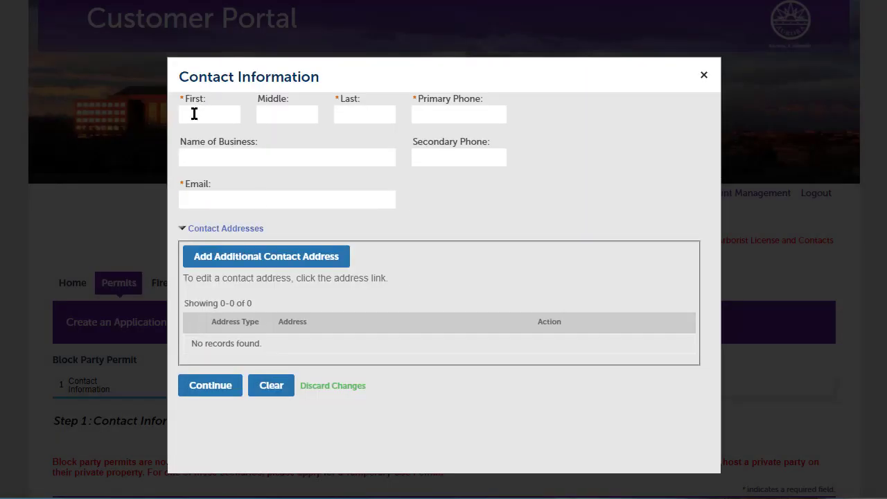
- Enter the second applicant's first name, last name, primary phone and email address
{"action": "left_click", "coordinate": [194, 114]}
{"action": "left_click", "coordinate": [347, 114]}
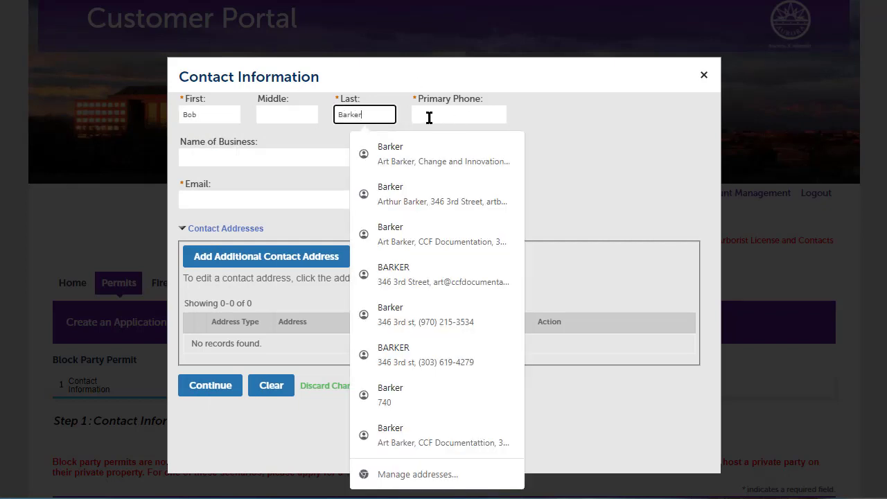
{"action": "left_click", "coordinate": [428, 115]}
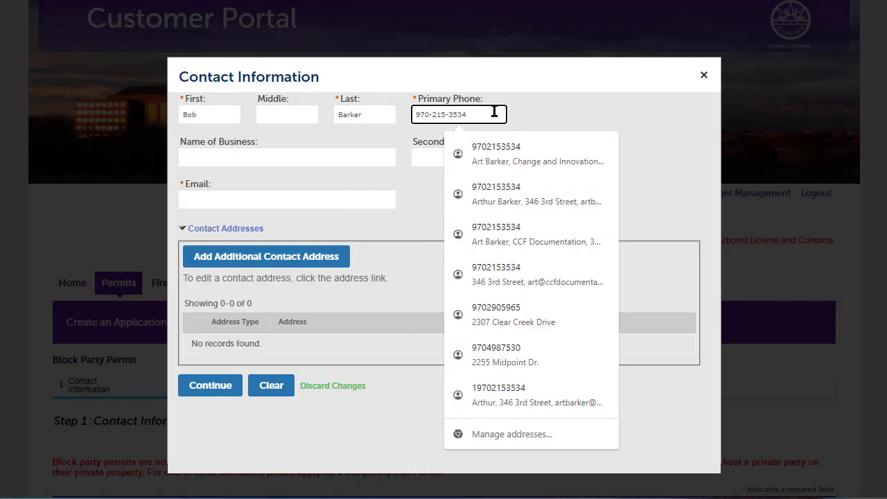
{"action": "left_click", "coordinate": [221, 156]}
{"action": "left_click", "coordinate": [217, 198]}
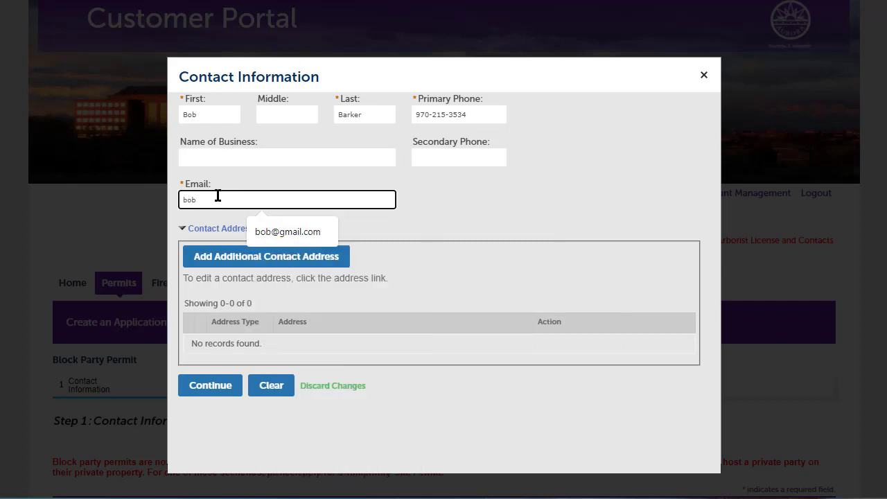
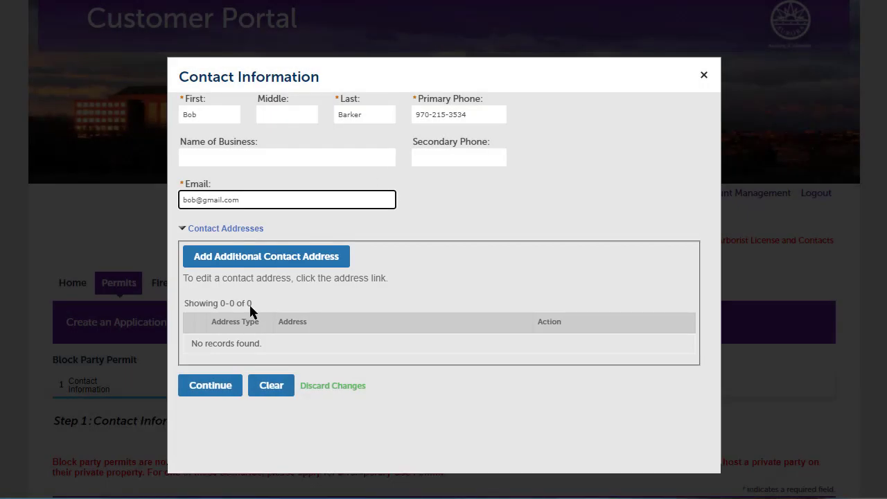
- Add a Home contact address with street, city, state and ZIP, and save the applicant's contact
{"action": "left_click", "coordinate": [263, 256]}
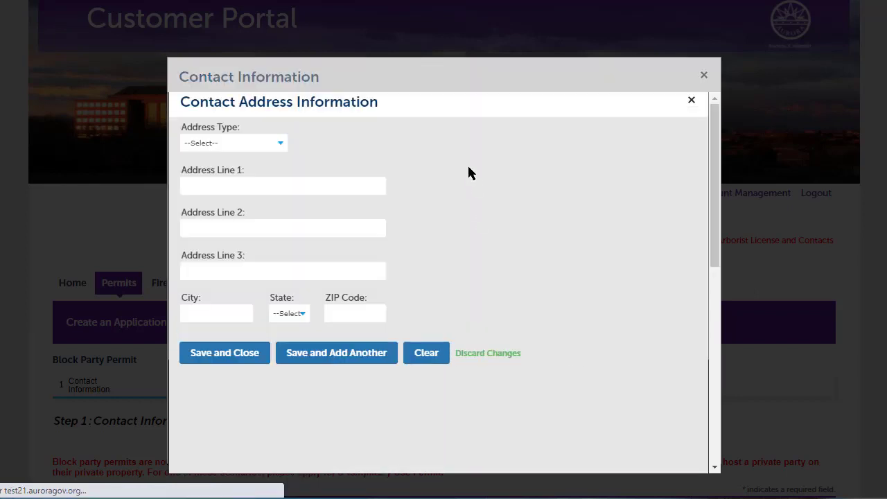
{"action": "left_click", "coordinate": [279, 163]}
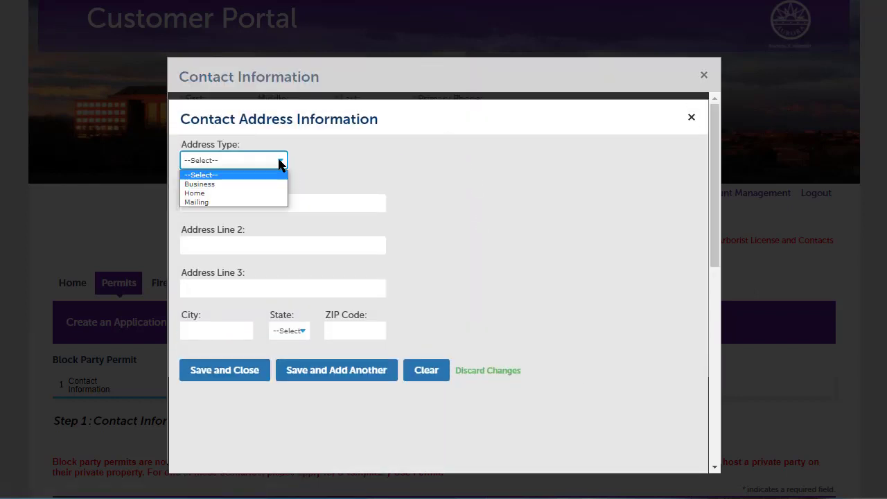
{"action": "left_click", "coordinate": [197, 193]}
{"action": "left_click", "coordinate": [233, 203]}
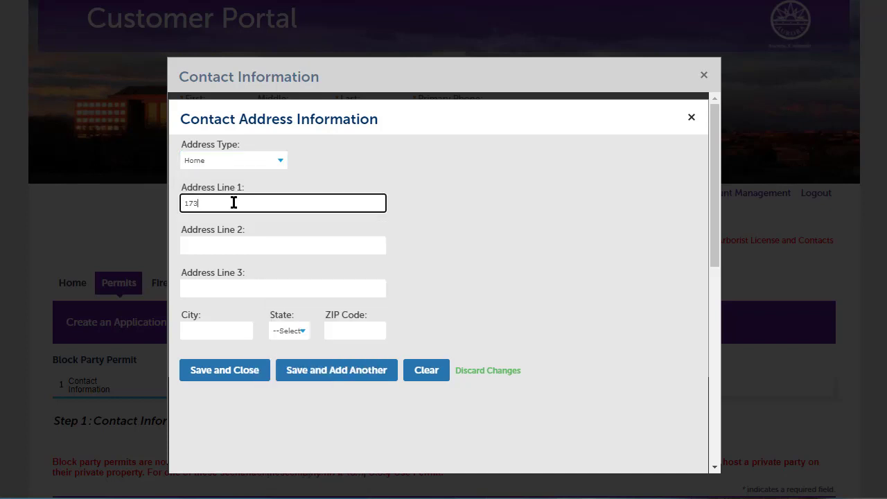
{"action": "left_click", "coordinate": [200, 326]}
{"action": "type", "text": "Aurora"}
{"action": "left_click", "coordinate": [294, 332]}
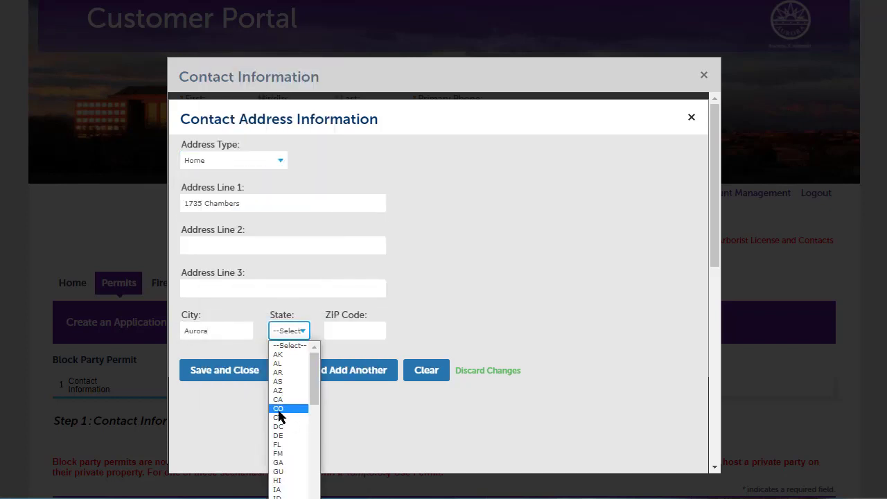
{"action": "left_click", "coordinate": [278, 411]}
{"action": "left_click", "coordinate": [358, 325]}
{"action": "type", "text": "80525"}
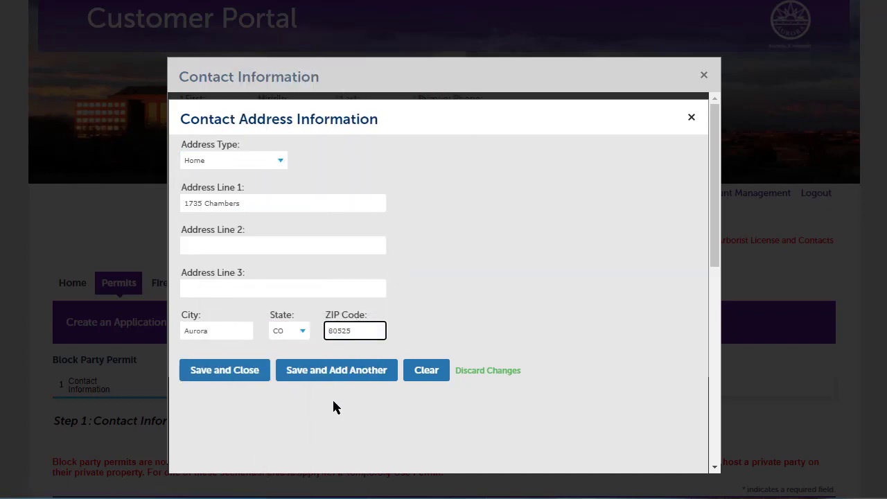
{"action": "left_click", "coordinate": [218, 374]}
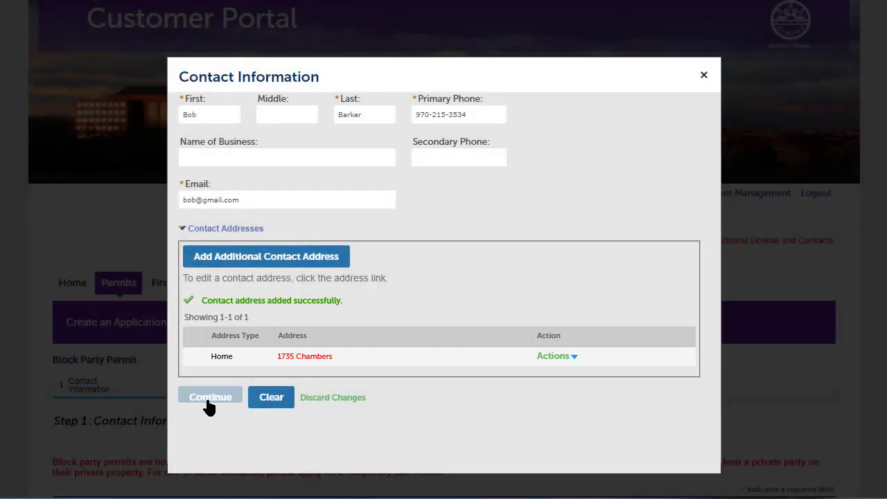
{"action": "left_click", "coordinate": [209, 397]}
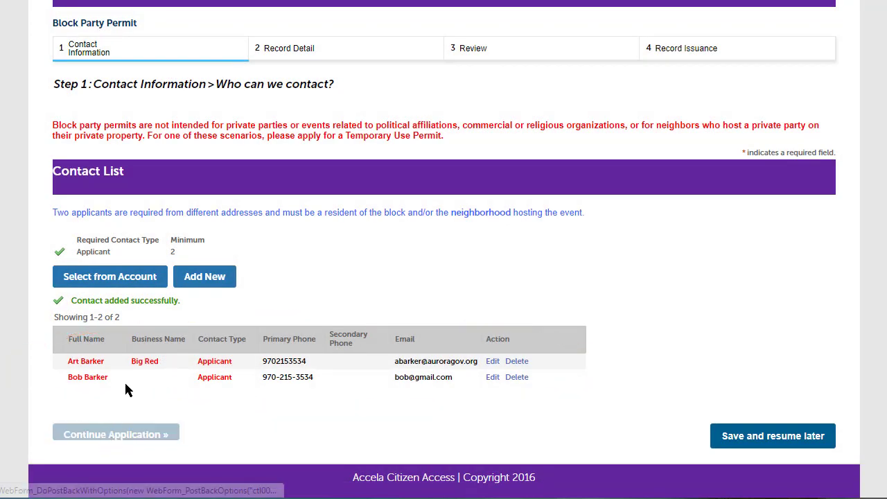
- Continue the application from the Contact List to the Record Detail step
{"action": "left_click", "coordinate": [130, 442]}
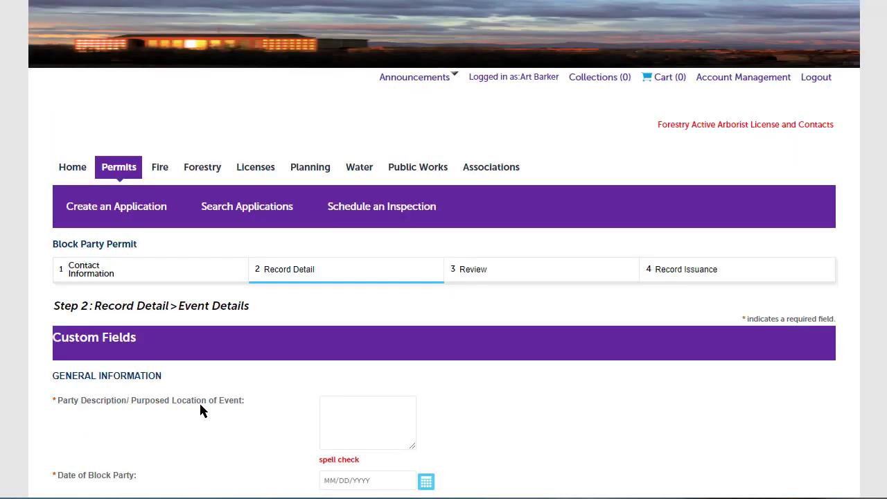
- Describe the party as 'Neighborhood Block Party - 400 Block of Main Street', 05/28/2022, 8am–5pm, 100 people
{"action": "scroll", "coordinate": [192, 406], "scroll_direction": "down", "scroll_amount": 3}
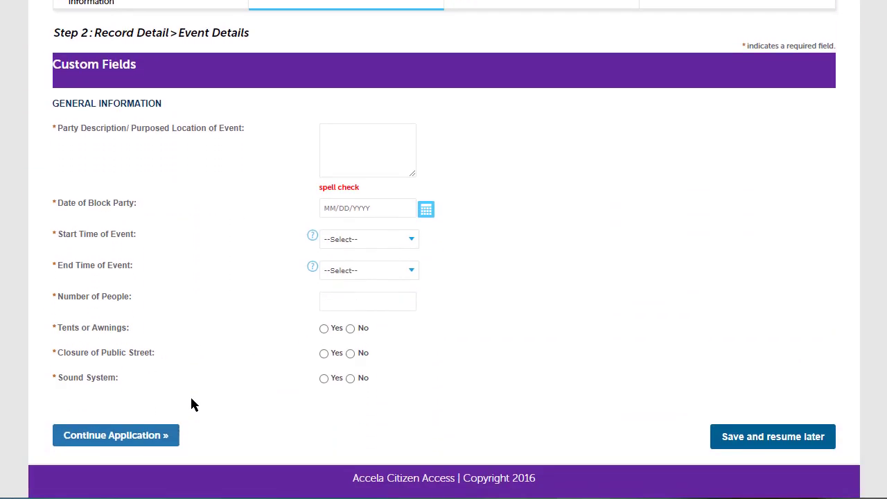
{"action": "left_click", "coordinate": [367, 149]}
{"action": "type", "text": "Neighborhood Block Party - 400 B"}
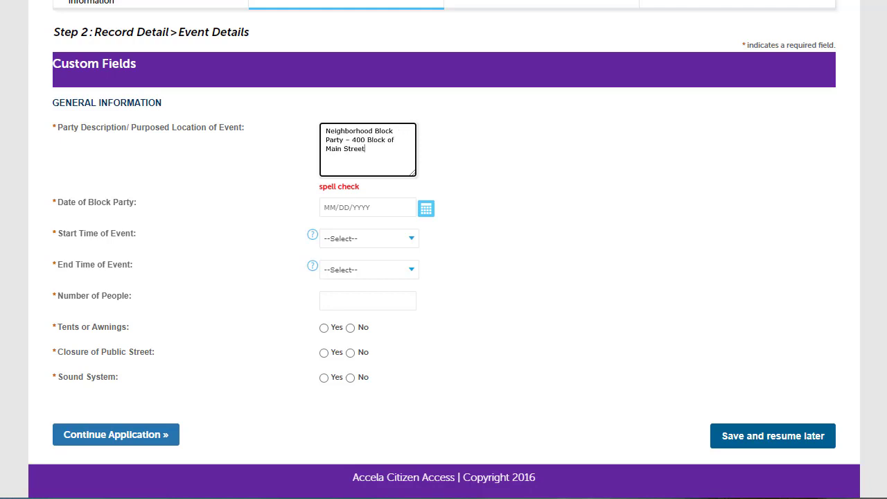
{"action": "type", "text": "lock of Main Street"}
{"action": "left_click", "coordinate": [424, 209]}
{"action": "left_click", "coordinate": [412, 239]}
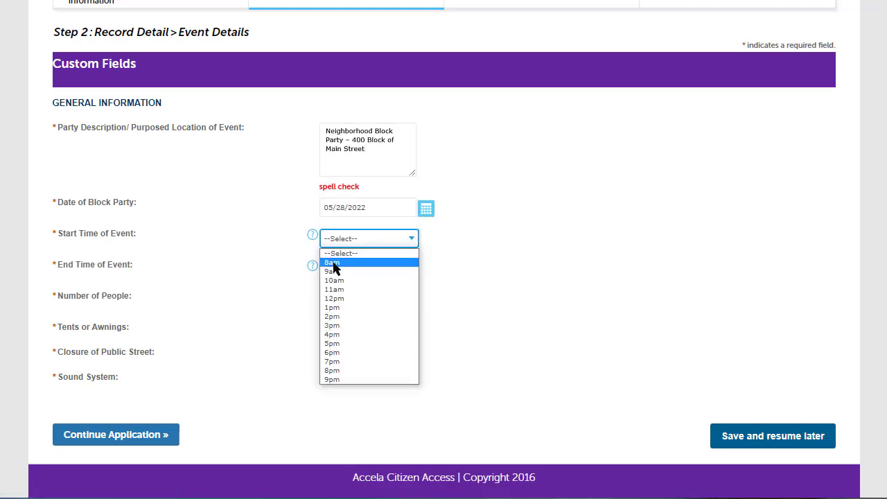
{"action": "left_click", "coordinate": [367, 280]}
{"action": "left_click", "coordinate": [411, 271]}
{"action": "left_click", "coordinate": [390, 377]}
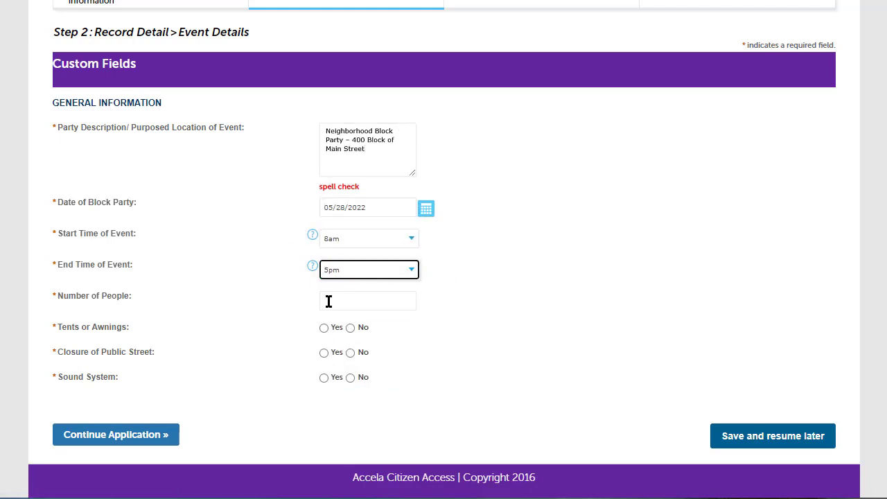
{"action": "left_click", "coordinate": [329, 301]}
{"action": "type", "text": "1"}
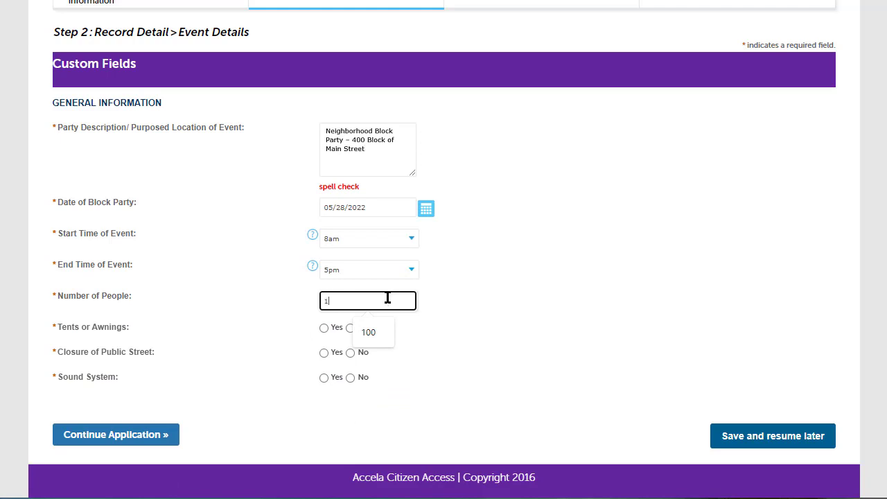
{"action": "type", "text": "00"}
- Answer Yes for a 20X20 tent, street closure and sound system, then continue to Review
{"action": "left_click", "coordinate": [323, 328]}
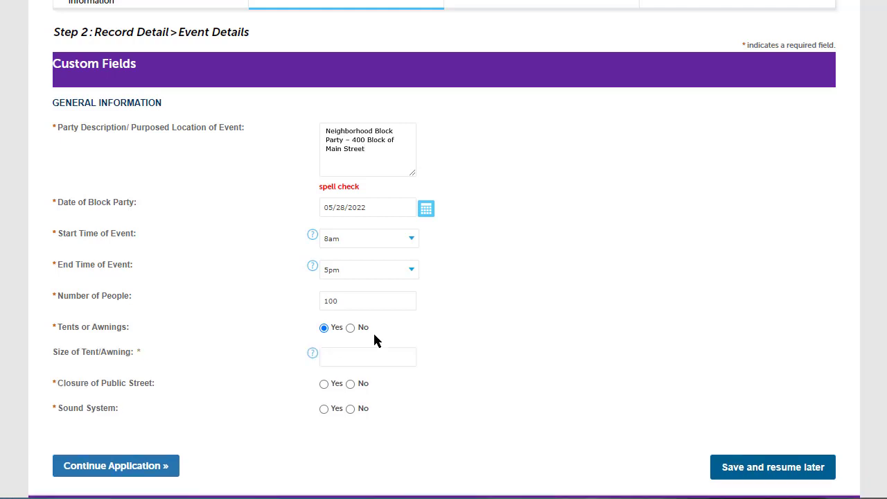
{"action": "left_click", "coordinate": [347, 357]}
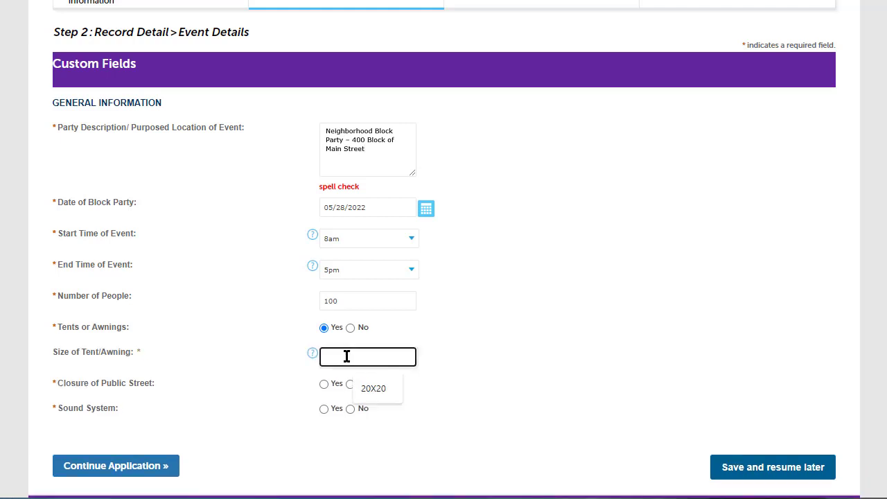
{"action": "type", "text": "20X20"}
{"action": "left_click", "coordinate": [324, 385]}
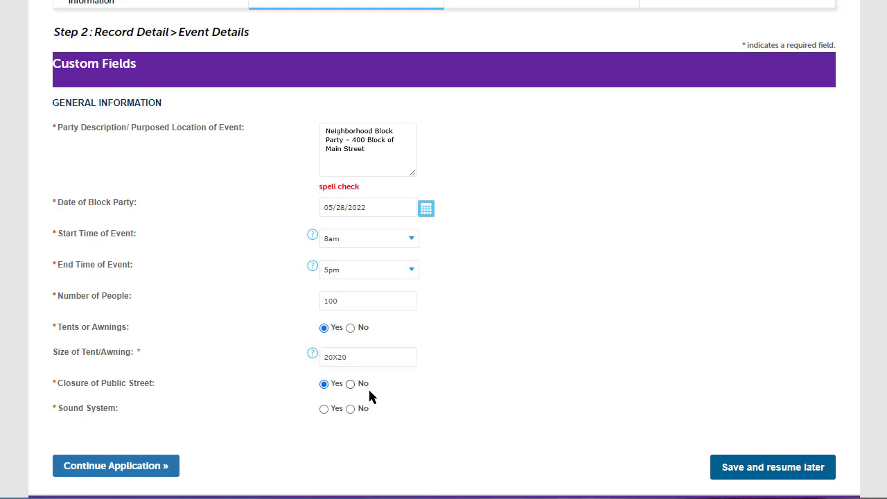
{"action": "left_click", "coordinate": [325, 409]}
{"action": "left_click", "coordinate": [100, 467]}
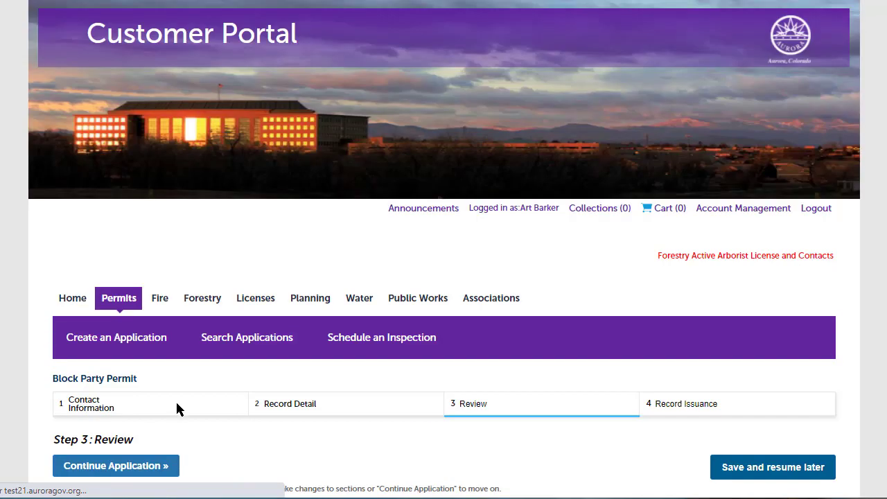
{"action": "scroll", "coordinate": [215, 409], "scroll_direction": "down", "scroll_amount": 2}
{"action": "scroll", "coordinate": [214, 412], "scroll_direction": "down", "scroll_amount": 1}
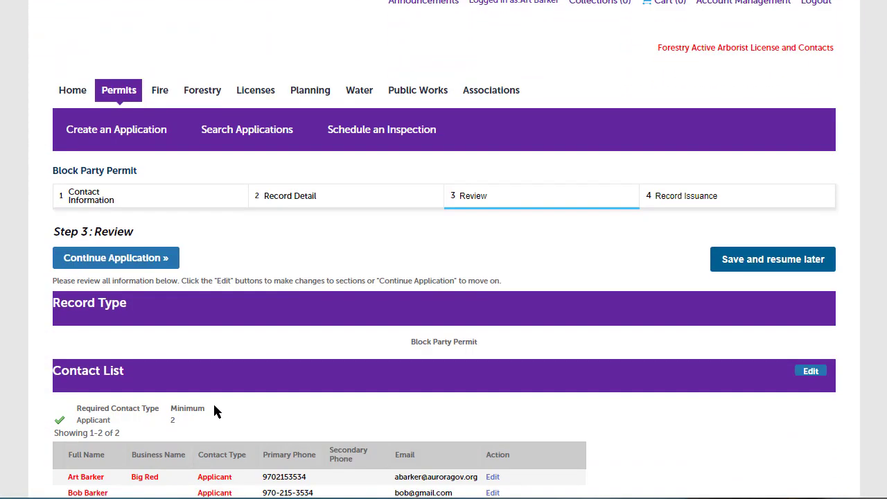
{"action": "scroll", "coordinate": [214, 412], "scroll_direction": "down", "scroll_amount": 1}
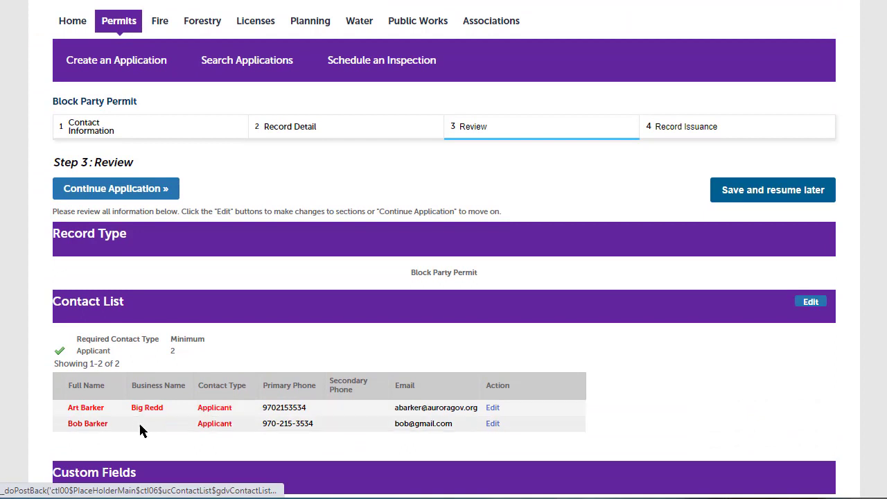
{"action": "scroll", "coordinate": [165, 427], "scroll_direction": "down", "scroll_amount": 2}
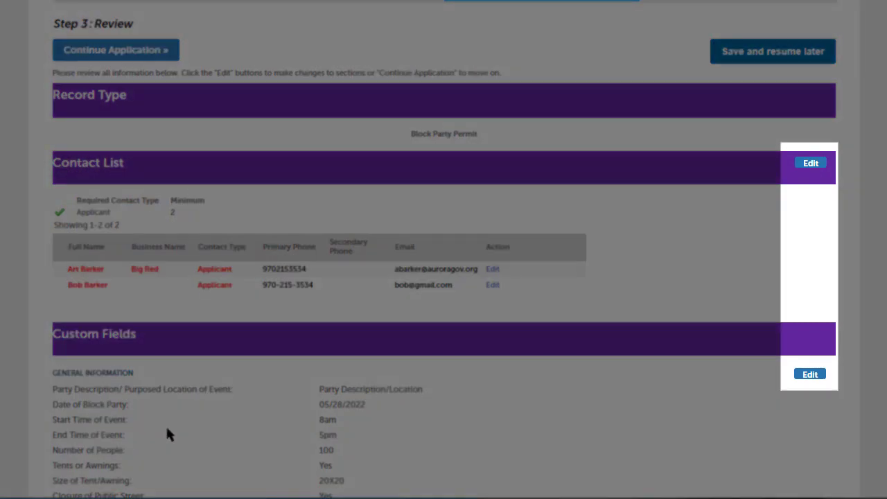
{"action": "scroll", "coordinate": [165, 425], "scroll_direction": "down", "scroll_amount": 2}
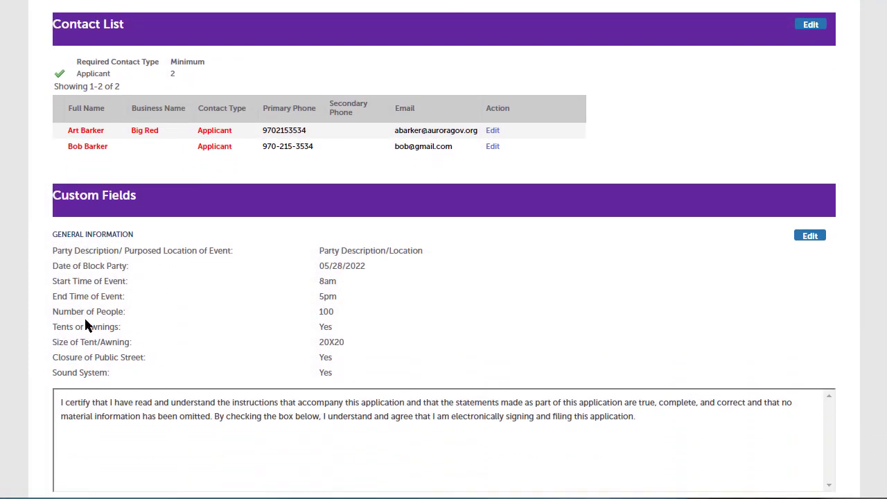
{"action": "scroll", "coordinate": [159, 423], "scroll_direction": "down", "scroll_amount": 2}
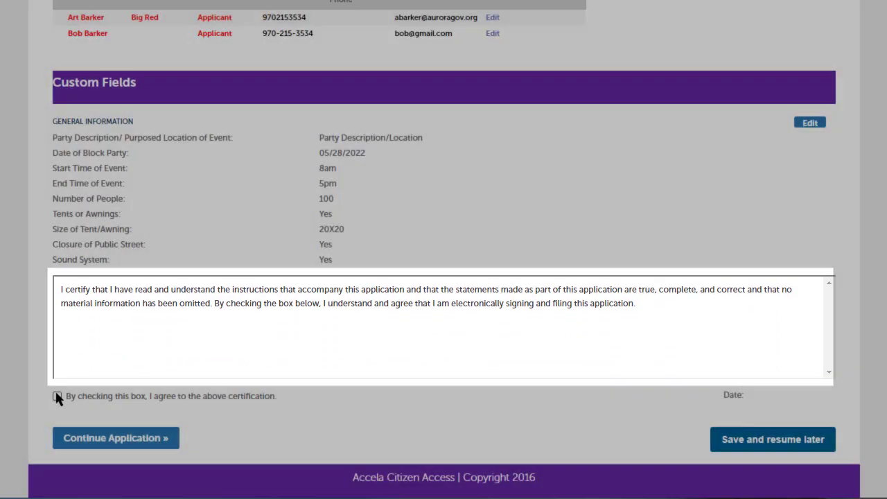
{"action": "left_click", "coordinate": [56, 393]}
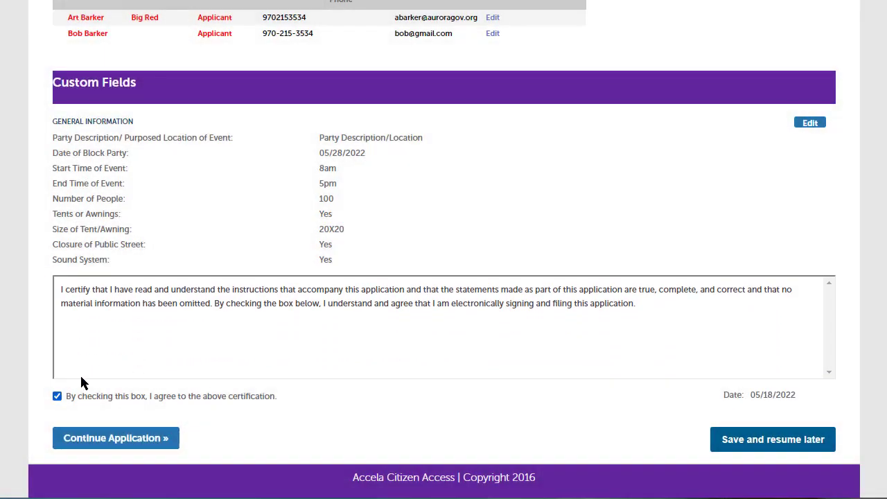
{"action": "left_click", "coordinate": [123, 440]}
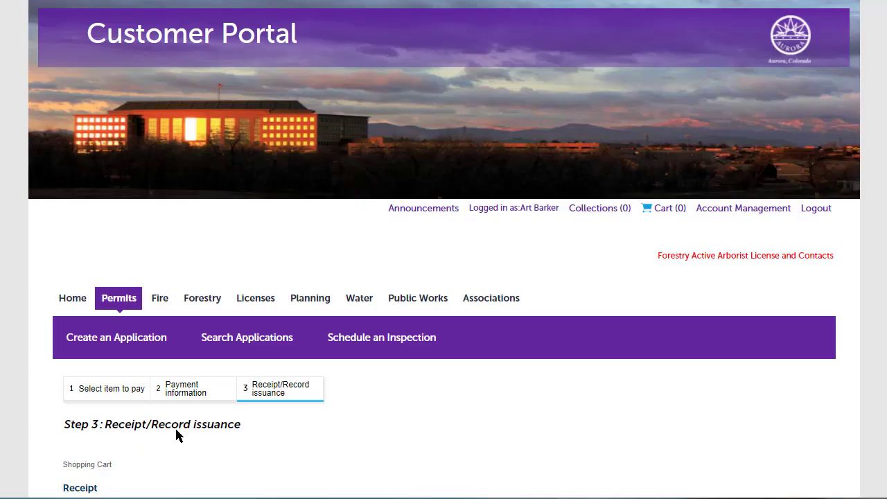
{"action": "scroll", "coordinate": [340, 430], "scroll_direction": "down", "scroll_amount": 4}
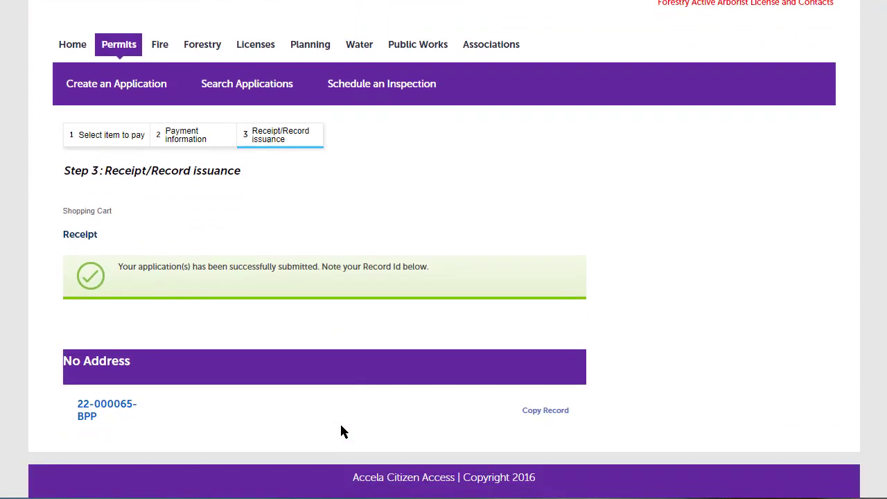